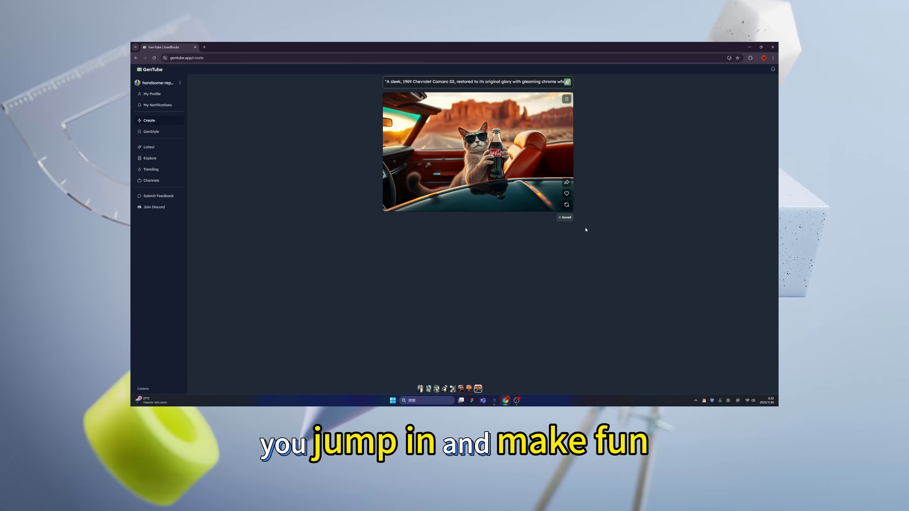
- Replace the long prompt with 'A cute girl' from the blocks panel
{"action": "left_click", "coordinate": [406, 82]}
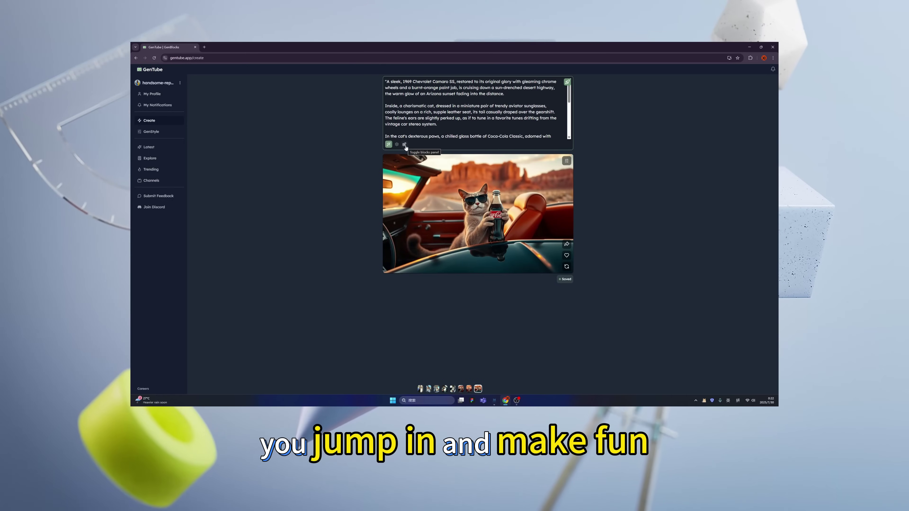
{"action": "left_click", "coordinate": [405, 145]}
{"action": "key", "text": "ctrl+a"}
{"action": "type", "text": "A cute girl"}
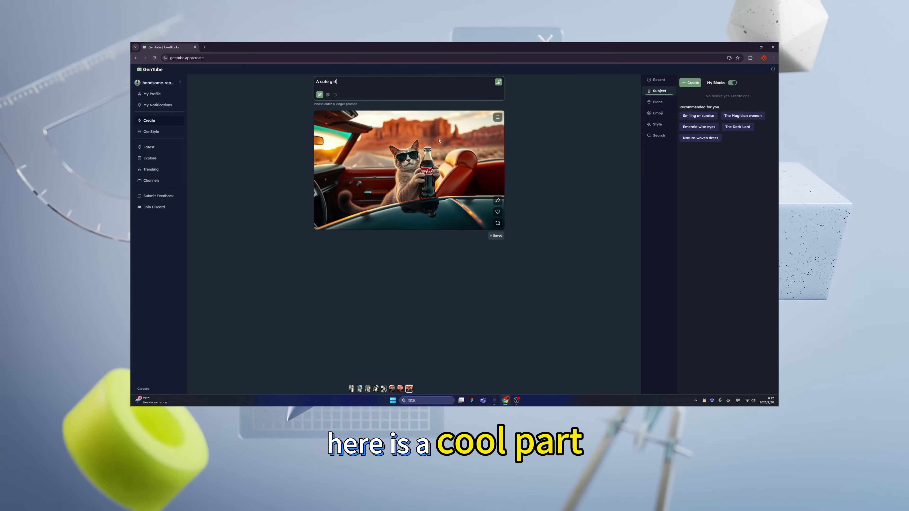
{"action": "left_click", "coordinate": [667, 110]}
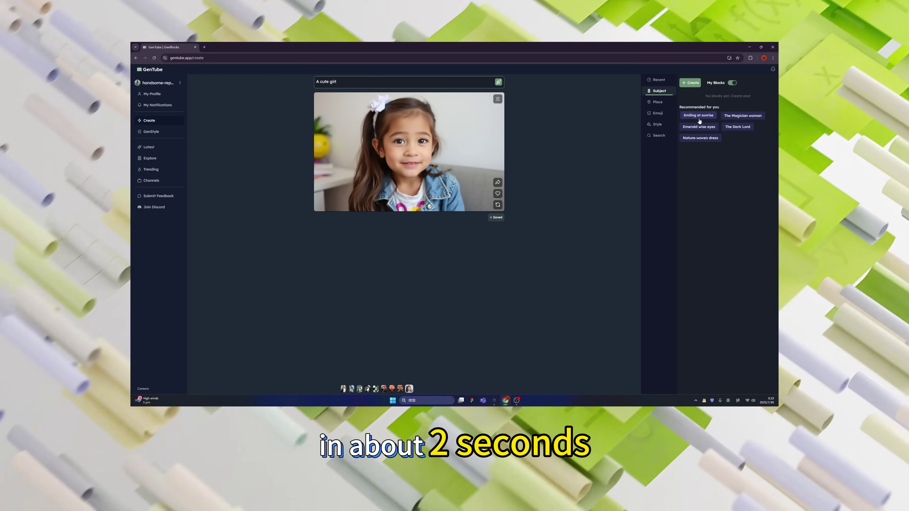
- Add The Magician woman, Magical forest, an emoji and Photo Realistic blocks
{"action": "left_click", "coordinate": [735, 116]}
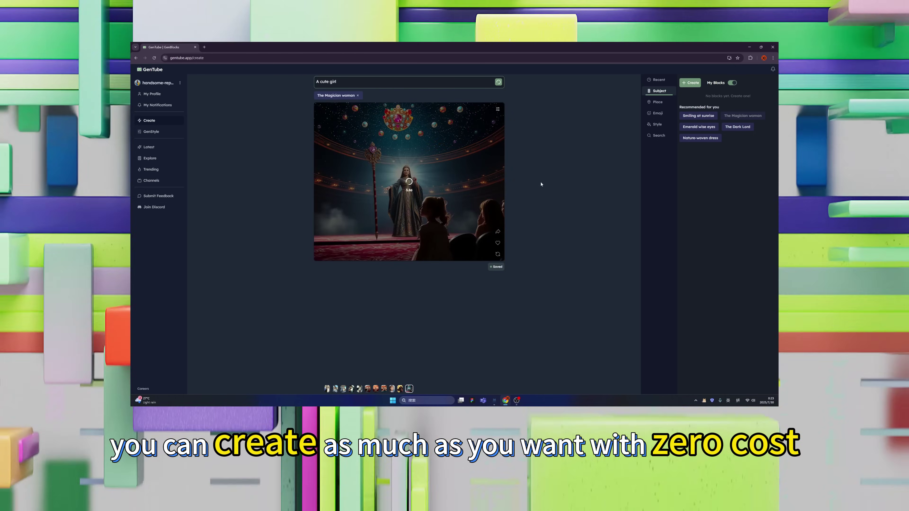
{"action": "scroll", "coordinate": [528, 177], "scroll_direction": "down", "scroll_amount": 1}
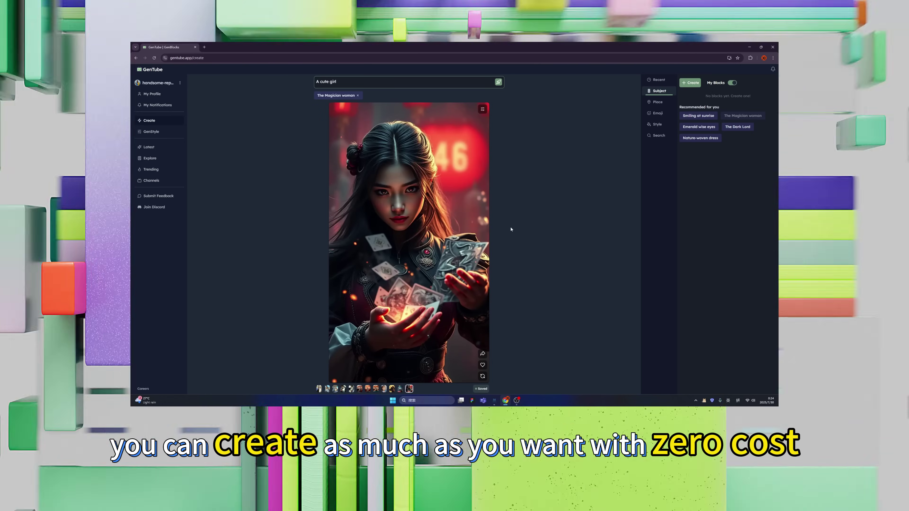
{"action": "left_click", "coordinate": [658, 102]}
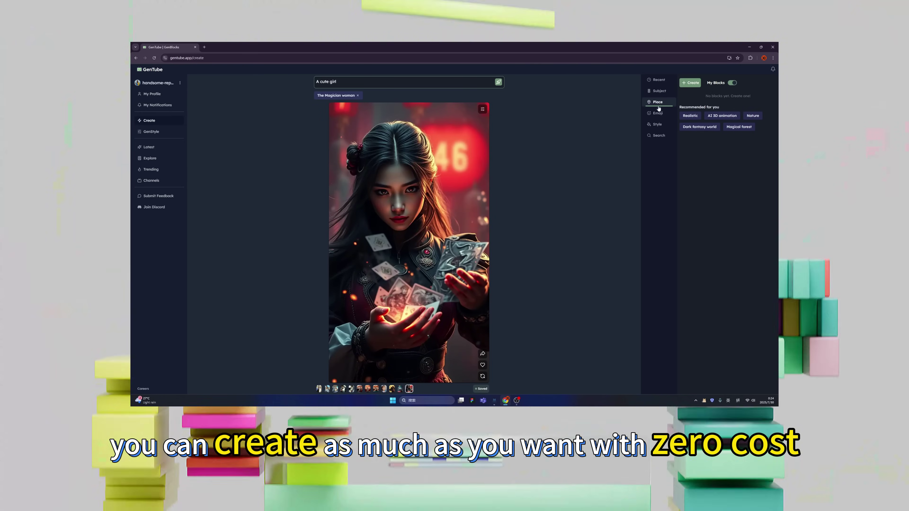
{"action": "left_click", "coordinate": [738, 128]}
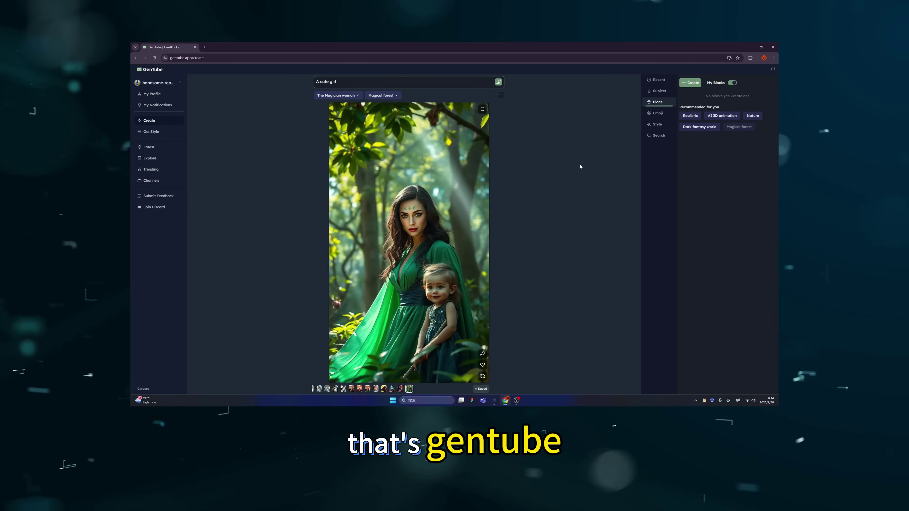
{"action": "left_click", "coordinate": [658, 113]}
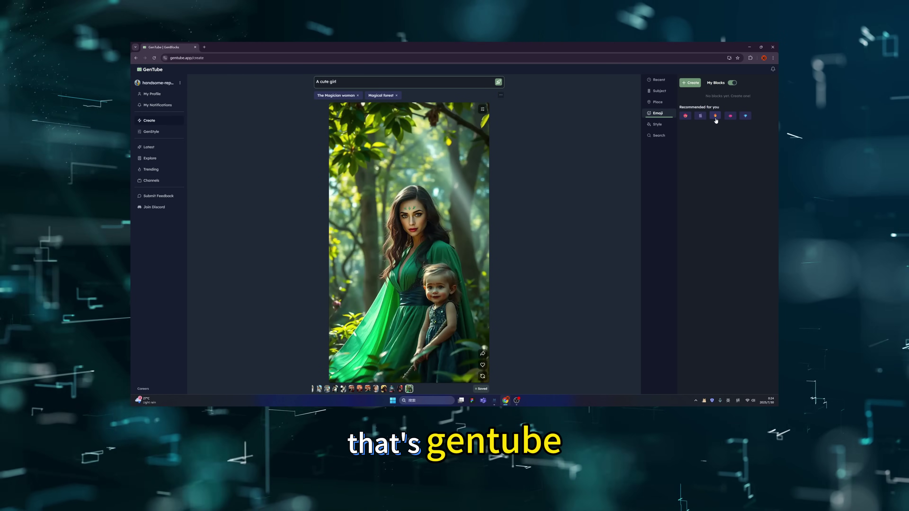
{"action": "left_click", "coordinate": [731, 116]}
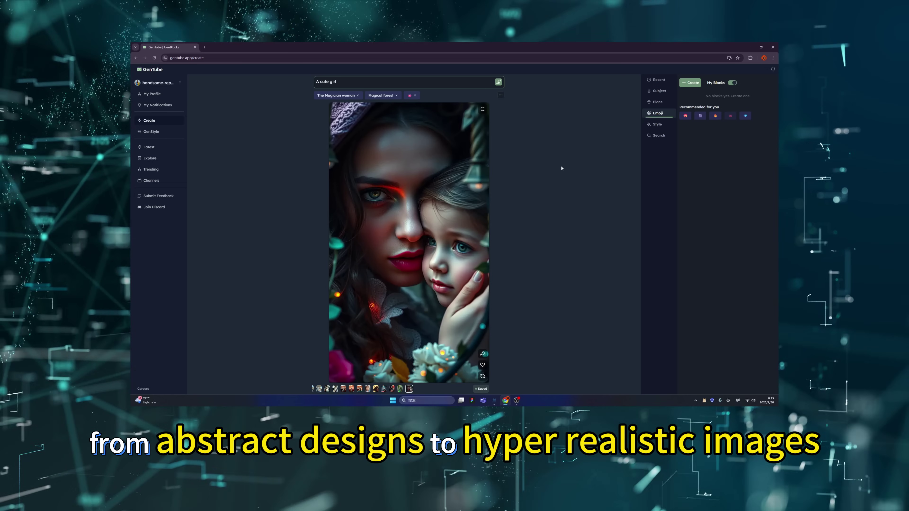
{"action": "left_click", "coordinate": [658, 125]}
{"action": "left_click", "coordinate": [696, 127]}
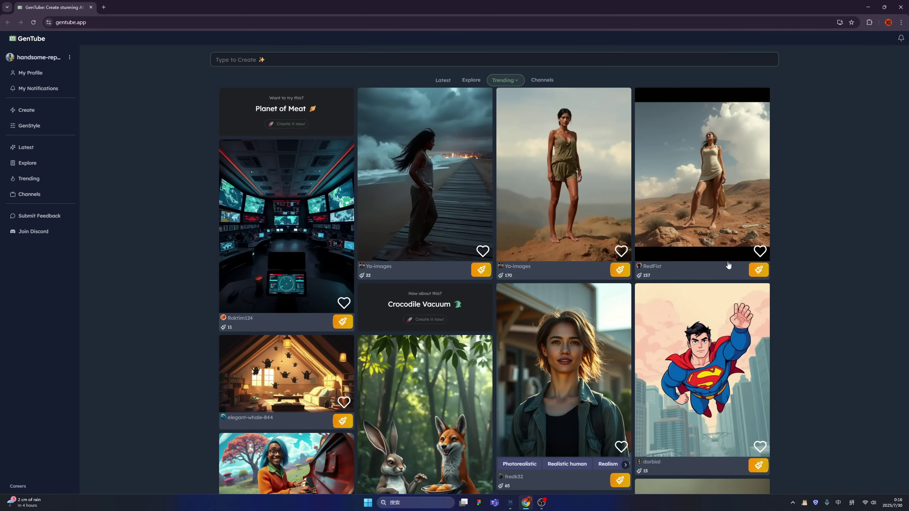
- Scroll through the Trending feed, then go to the Create page
{"action": "scroll", "coordinate": [721, 271], "scroll_direction": "down", "scroll_amount": 5}
{"action": "scroll", "coordinate": [795, 263], "scroll_direction": "up", "scroll_amount": 5}
{"action": "scroll", "coordinate": [791, 271], "scroll_direction": "down", "scroll_amount": 5}
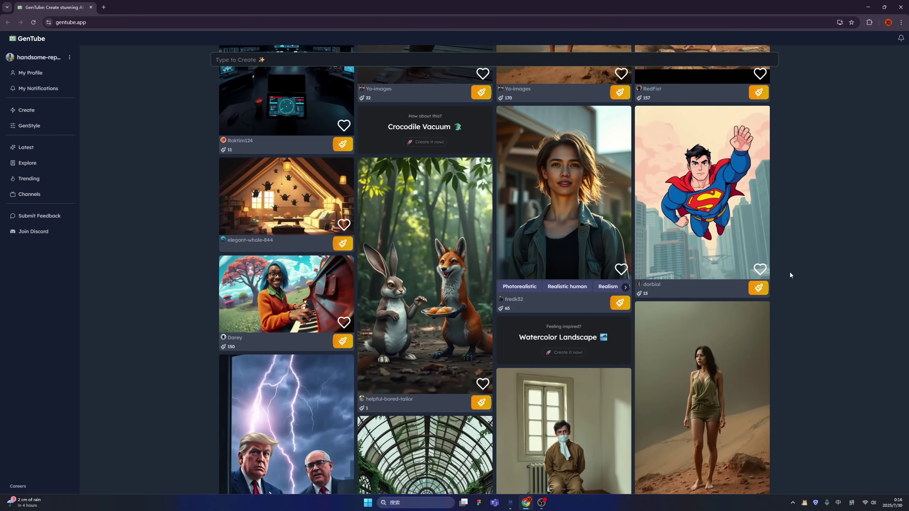
{"action": "scroll", "coordinate": [791, 273], "scroll_direction": "down", "scroll_amount": 4}
{"action": "scroll", "coordinate": [790, 274], "scroll_direction": "down", "scroll_amount": 7}
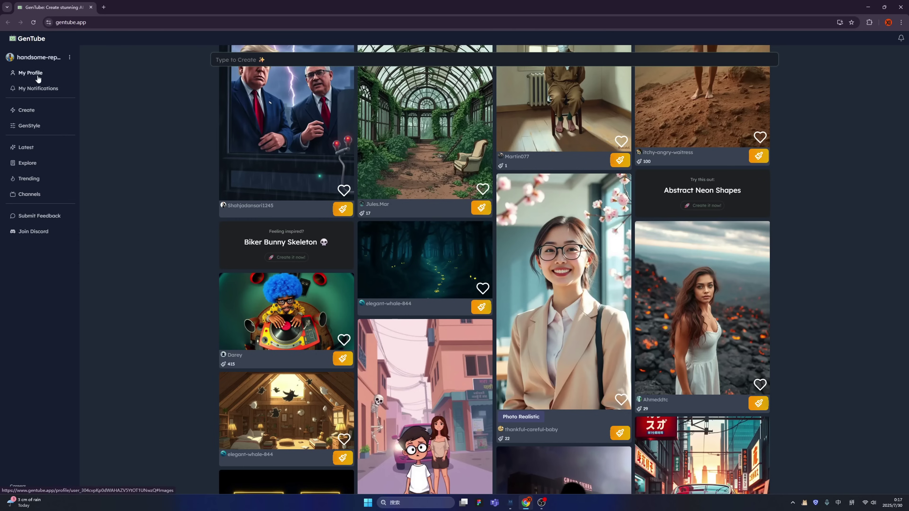
{"action": "left_click", "coordinate": [38, 114]}
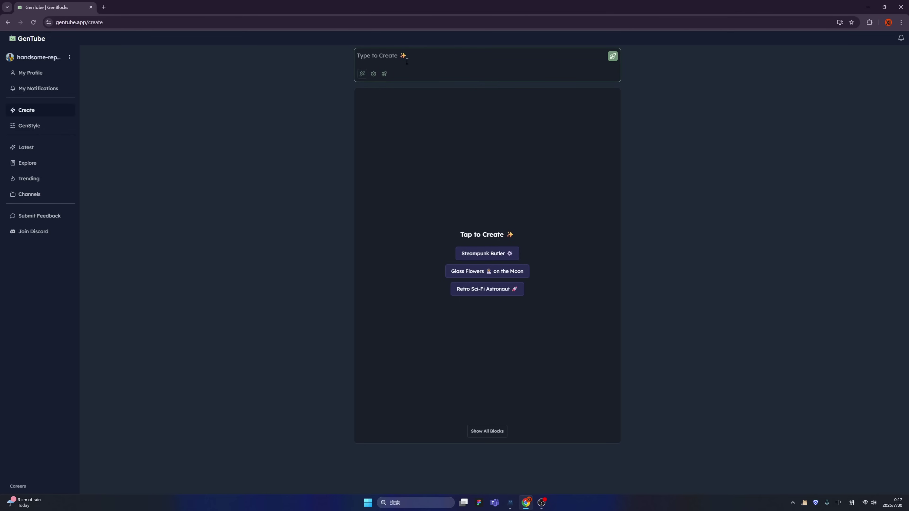
- Generate an image from 'A cat in car', then extend it to 'A cat in car in sunglass'
{"action": "type", "text": "A cat in car"}
{"action": "key", "text": "Return"}
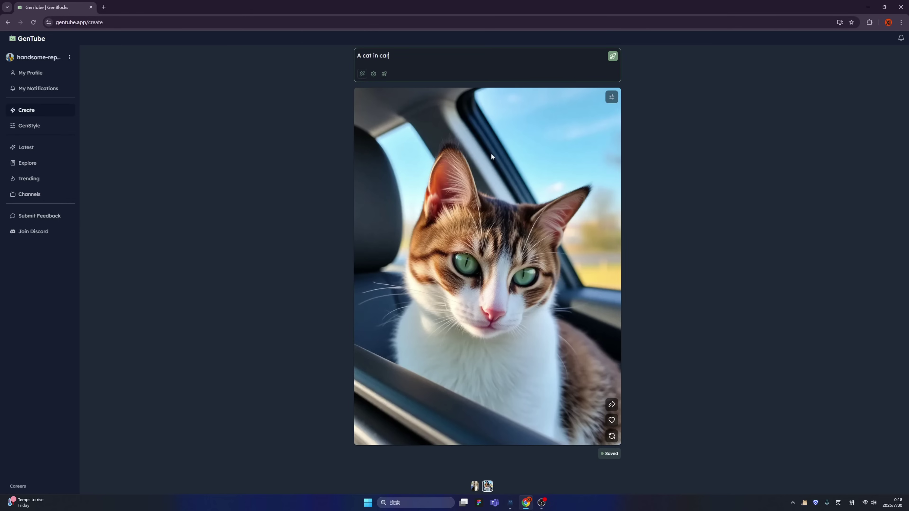
{"action": "type", "text": "in sunglass"}
{"action": "key", "text": "Return"}
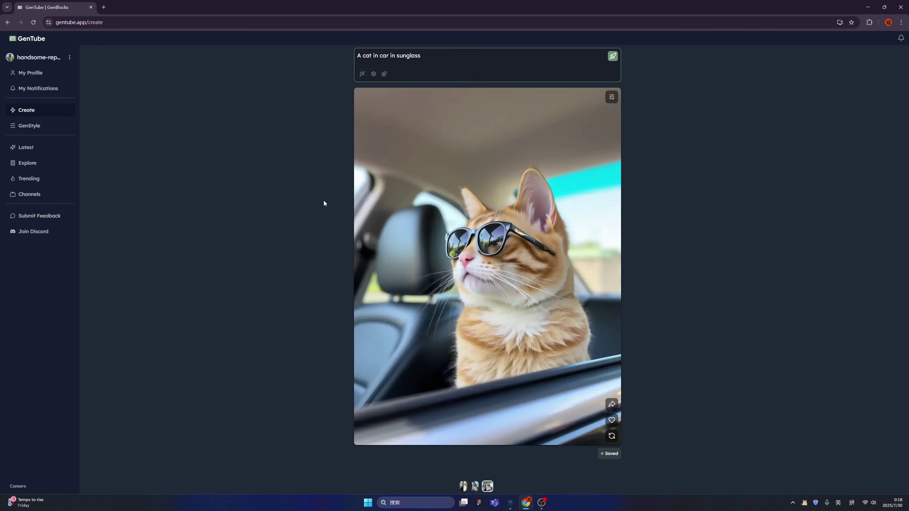
{"action": "left_click", "coordinate": [324, 202]}
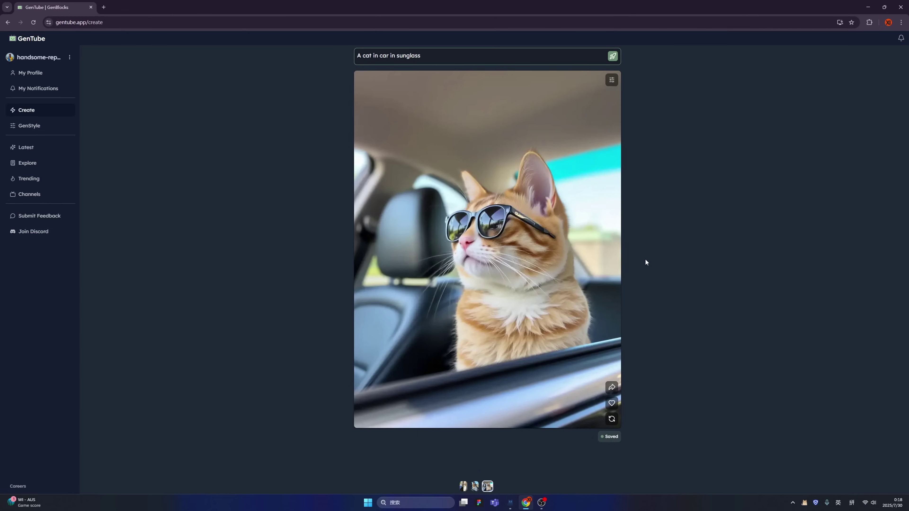
- Open and close the share options, like the sunglasses cat image, and regenerate it
{"action": "right_click", "coordinate": [506, 241]}
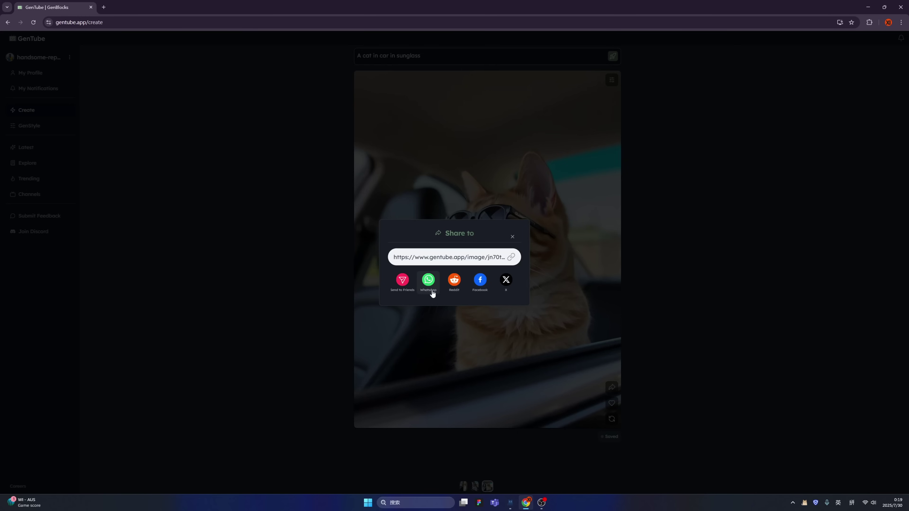
{"action": "left_click", "coordinate": [513, 237]}
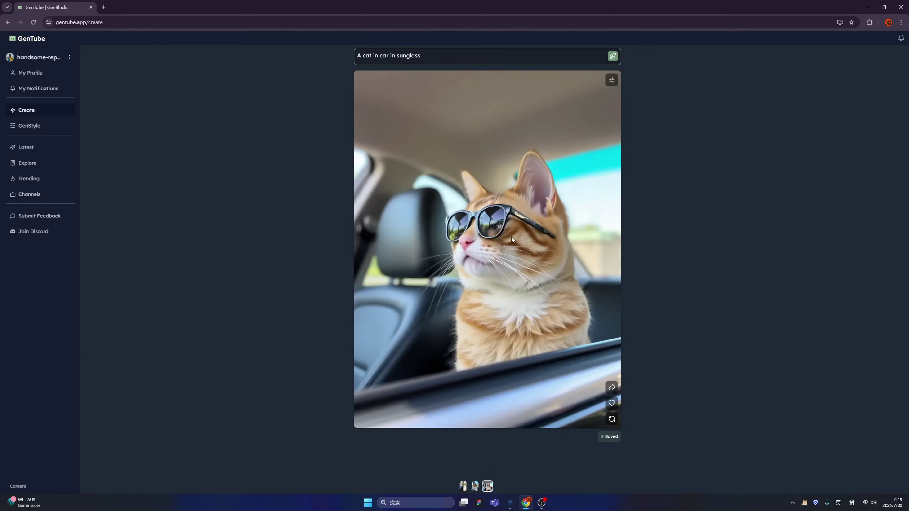
{"action": "left_click", "coordinate": [612, 404]}
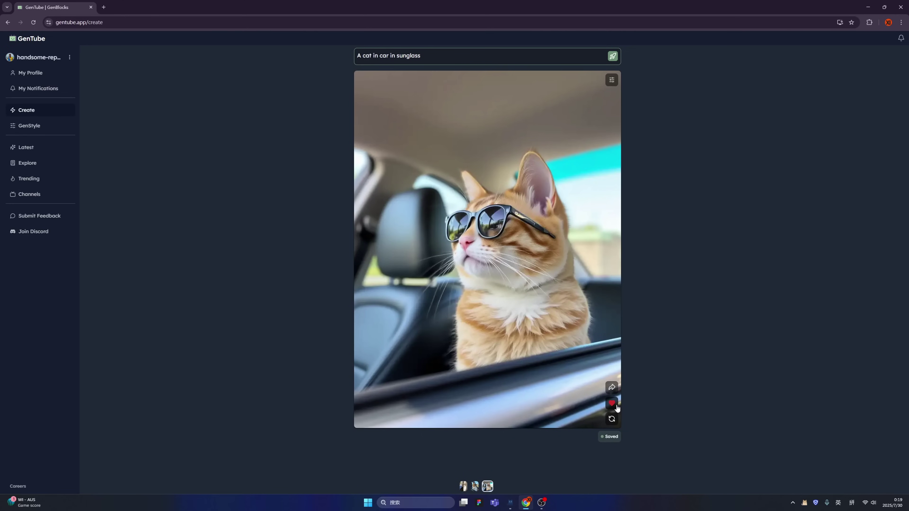
{"action": "left_click", "coordinate": [612, 419]}
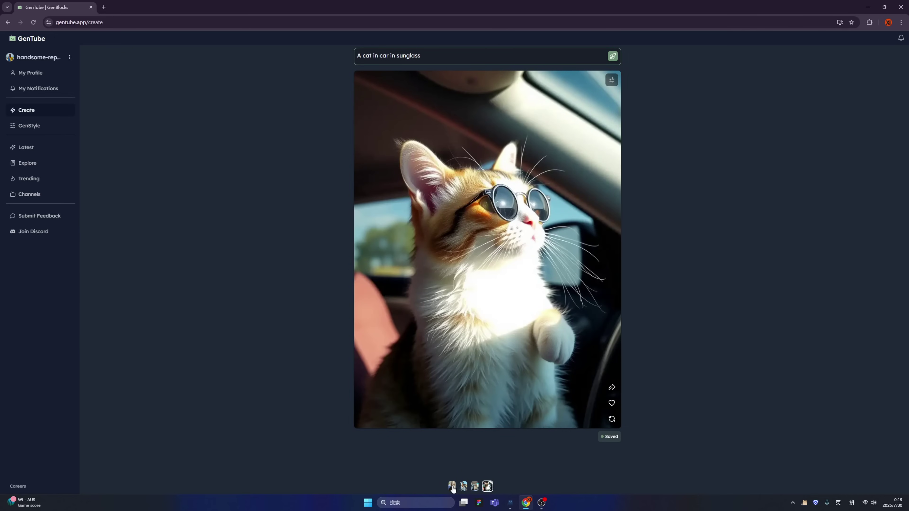
- Compare the first and fourth thumbnails, then generate 'A cat in car in sunglass having coke'
{"action": "left_click", "coordinate": [453, 487]}
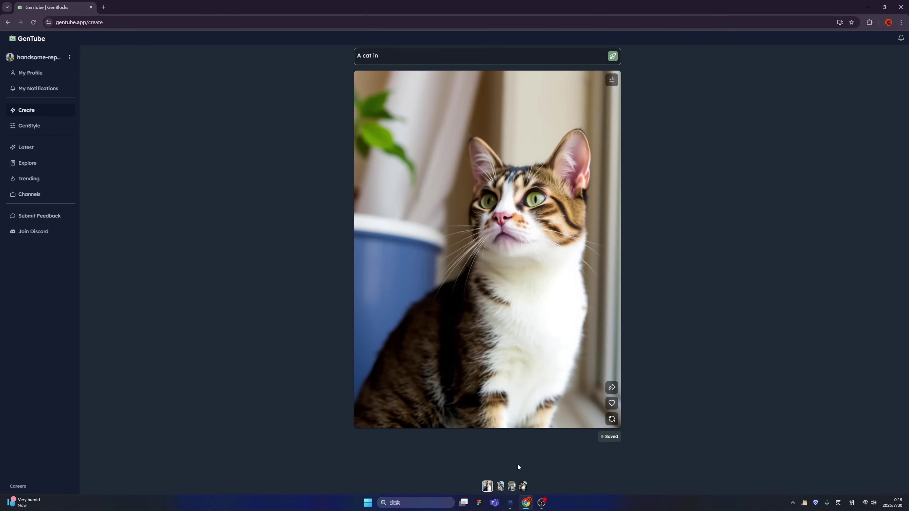
{"action": "left_click", "coordinate": [523, 486]}
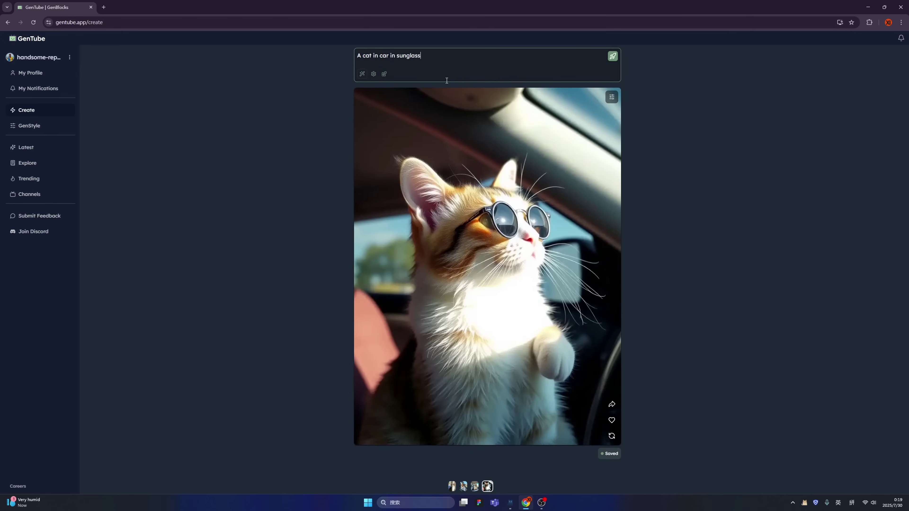
{"action": "type", "text": "having coke"}
{"action": "key", "text": "Return"}
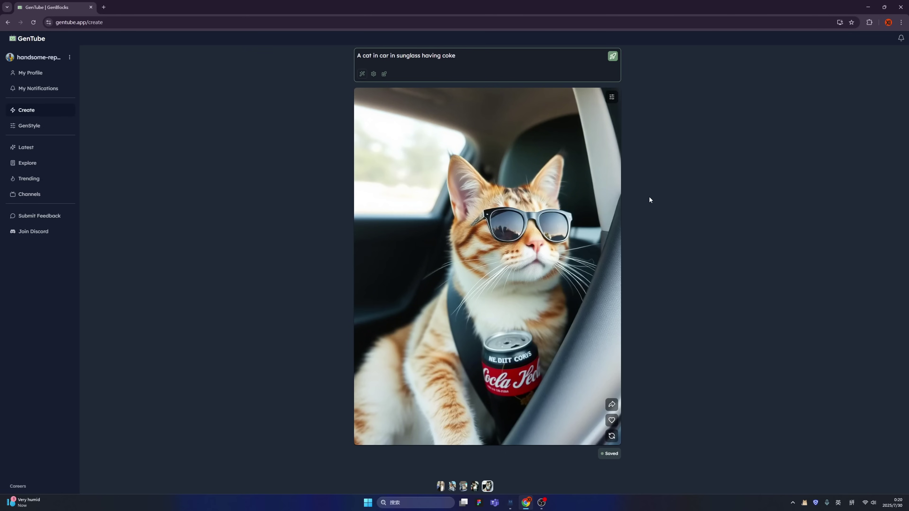
{"action": "left_click", "coordinate": [649, 197]}
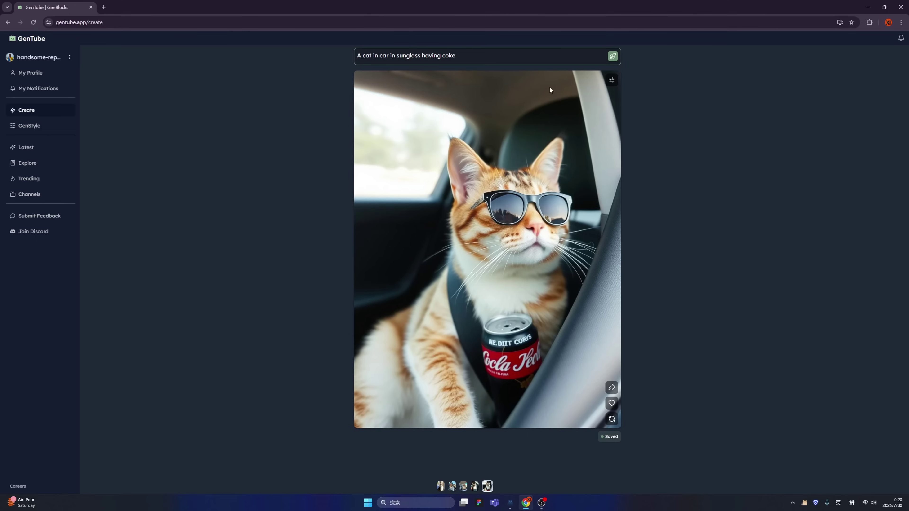
- Enhance the prompt into a detailed 1969 Chevrolet Camaro SS desert-highway description
{"action": "left_click", "coordinate": [483, 55]}
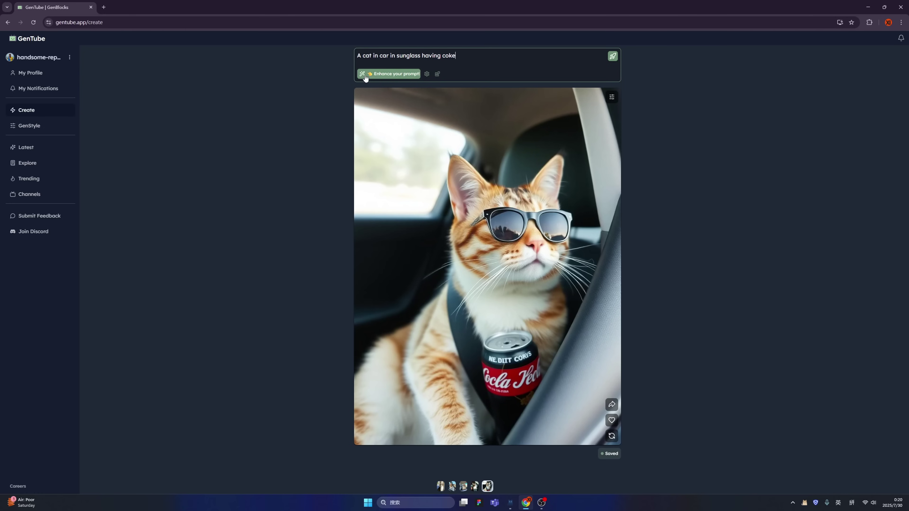
{"action": "left_click", "coordinate": [381, 75]}
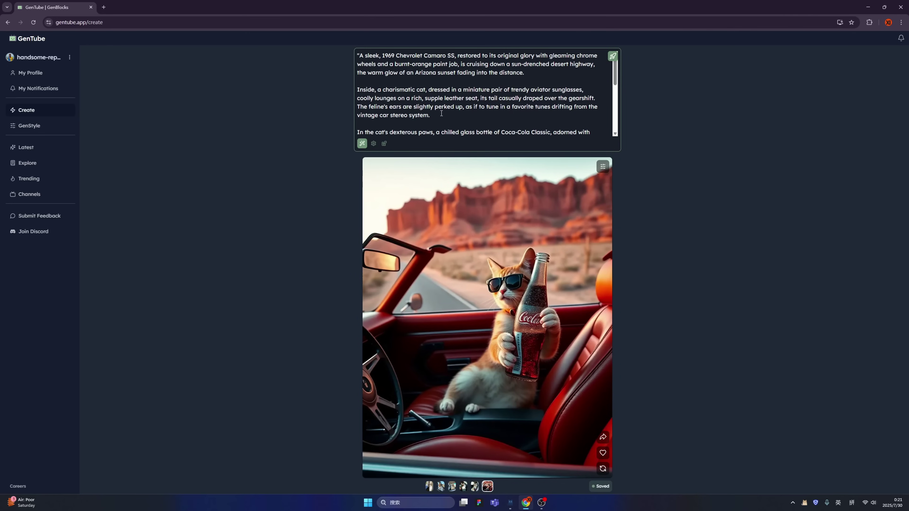
- Set the image aspect ratio to 16:9 landscape in the generation settings
{"action": "left_click", "coordinate": [374, 145]}
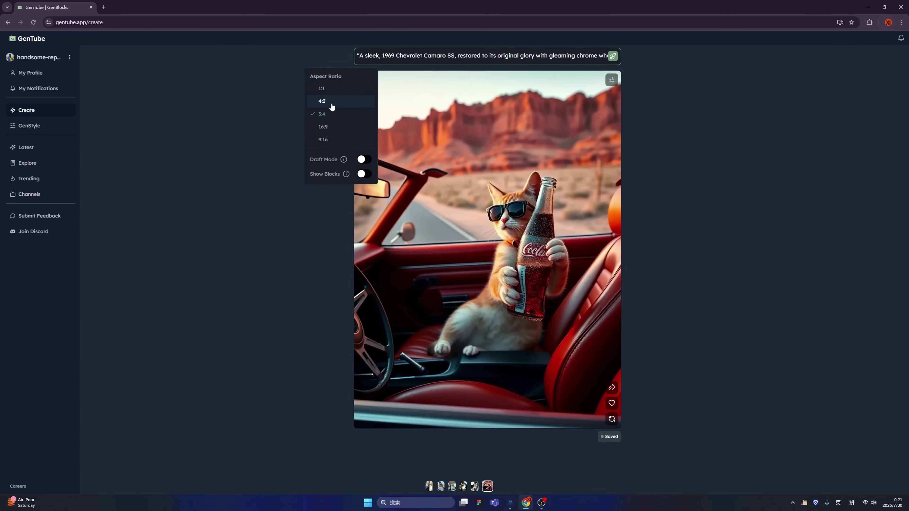
{"action": "left_click", "coordinate": [330, 127]}
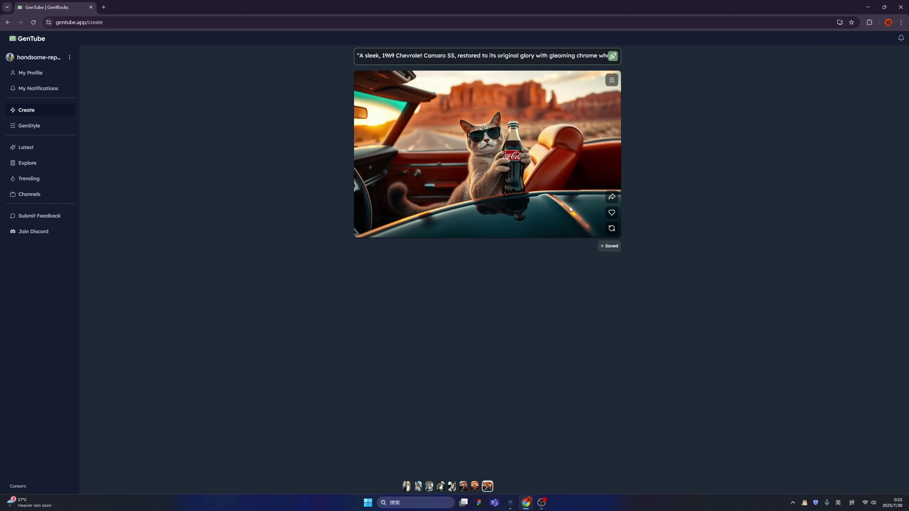
{"action": "left_click", "coordinate": [571, 55]}
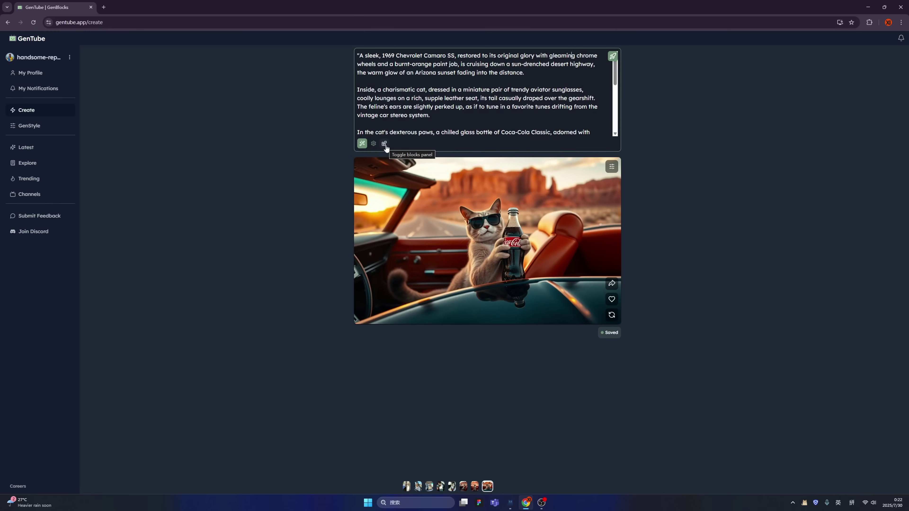
- Replace the prompt text with 'A cute girl' from the blocks panel
{"action": "left_click", "coordinate": [385, 144]}
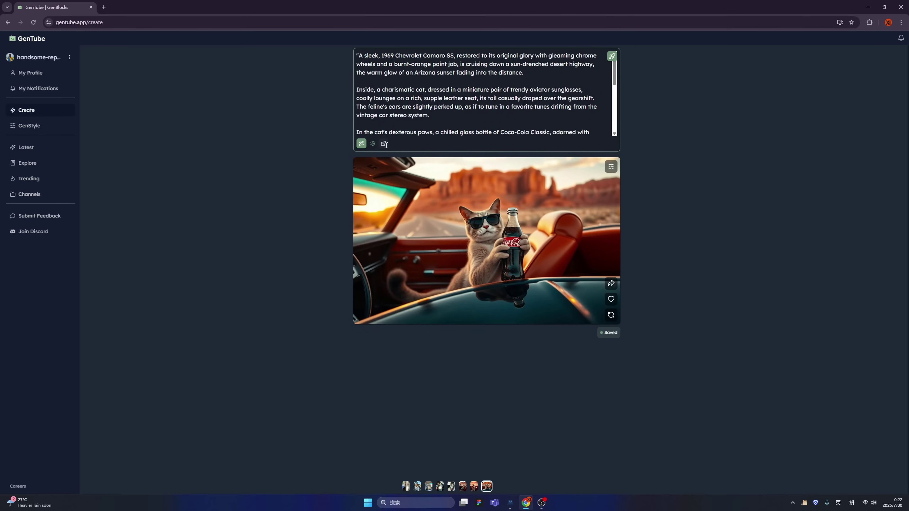
{"action": "left_click", "coordinate": [430, 135]}
{"action": "key", "text": "ctrl+a"}
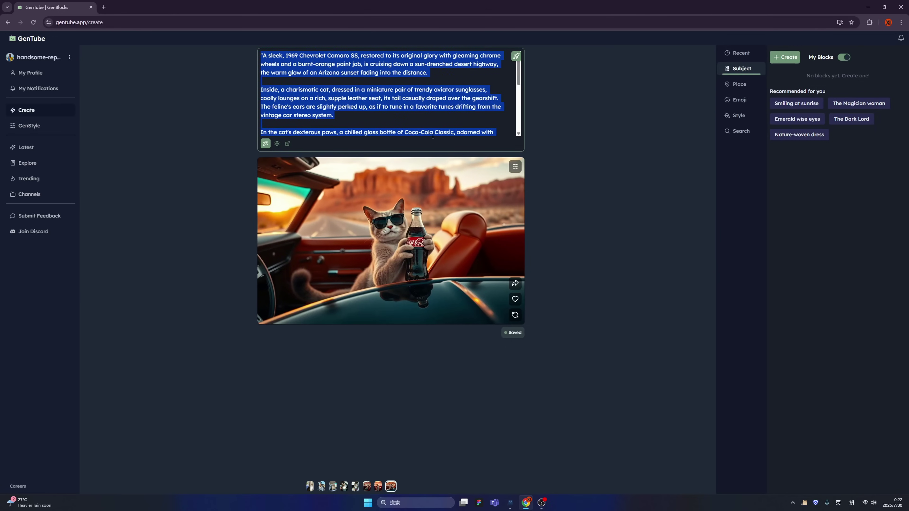
{"action": "type", "text": "A cute girl"}
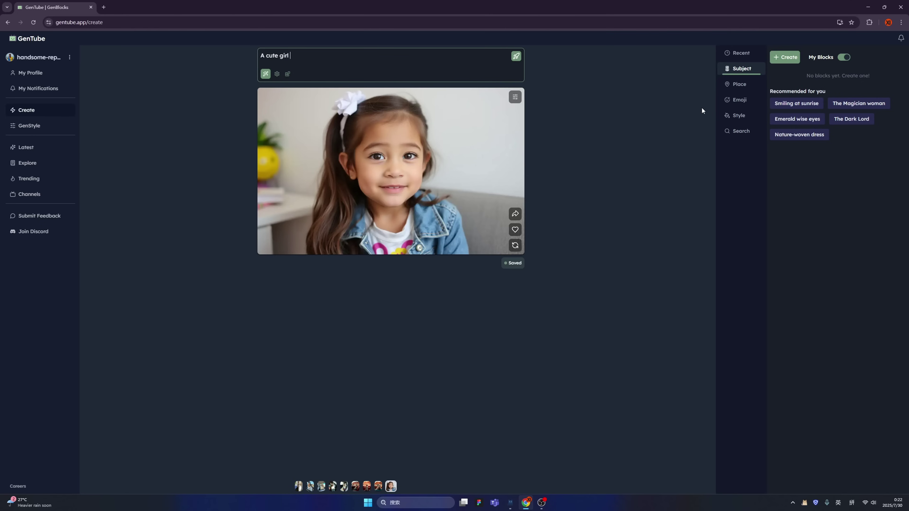
{"action": "left_click", "coordinate": [791, 177]}
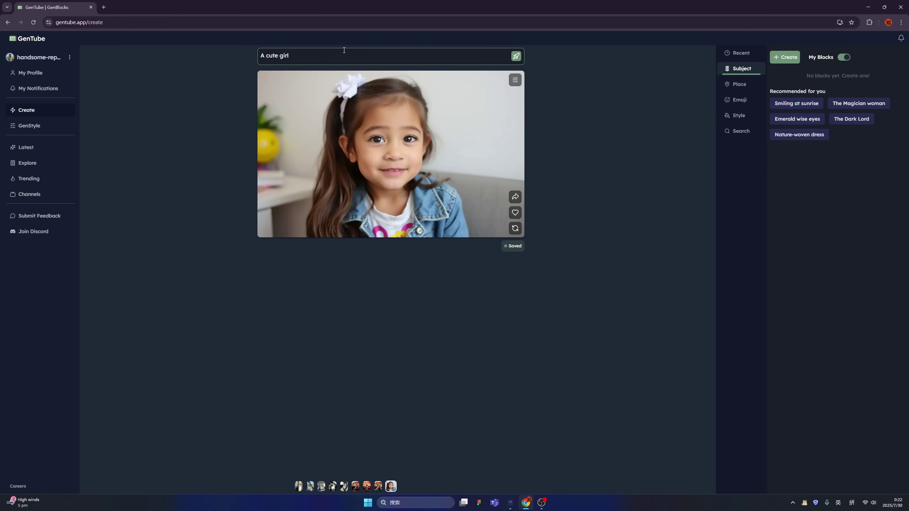
{"action": "left_click", "coordinate": [350, 58]}
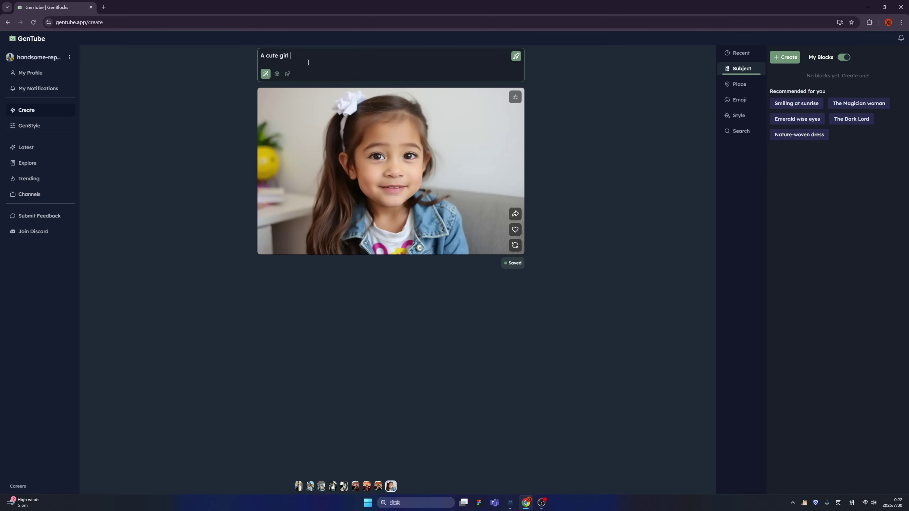
{"action": "left_click", "coordinate": [616, 137]}
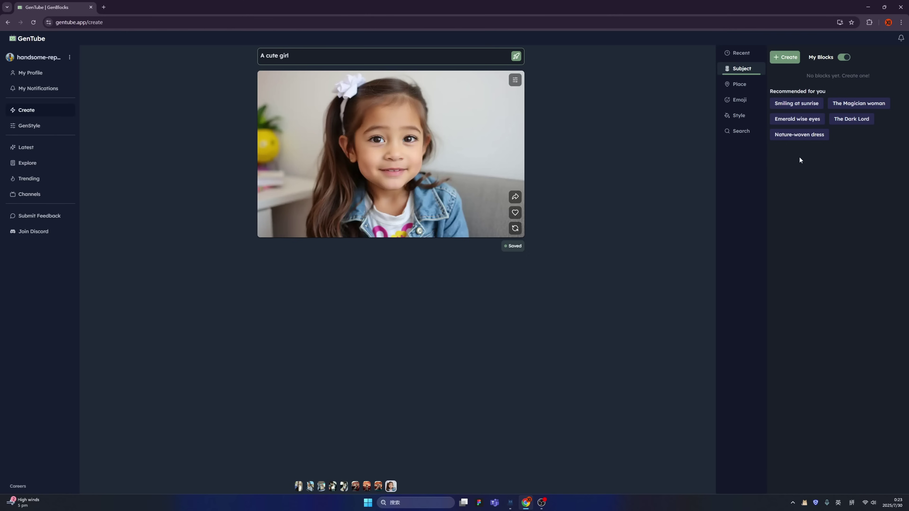
- Add The Magician woman subject block and the Magical forest place block
{"action": "left_click", "coordinate": [846, 109]}
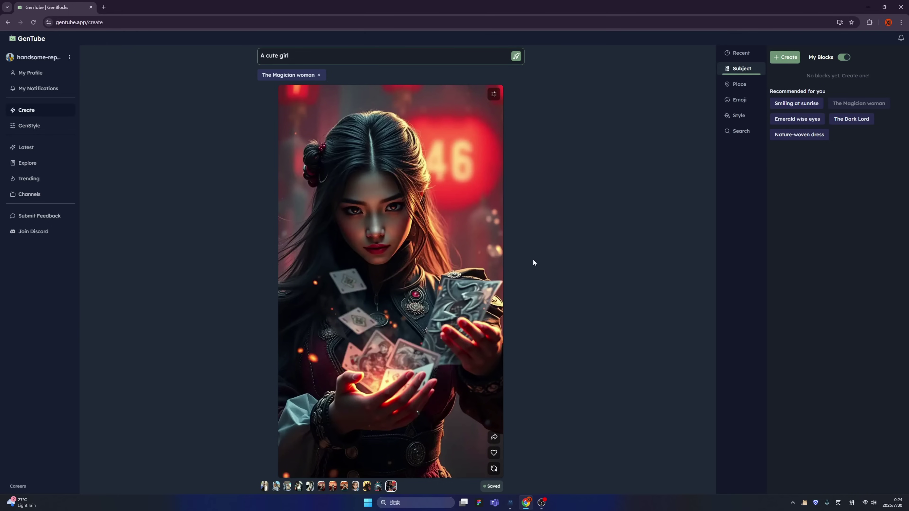
{"action": "left_click", "coordinate": [740, 84]}
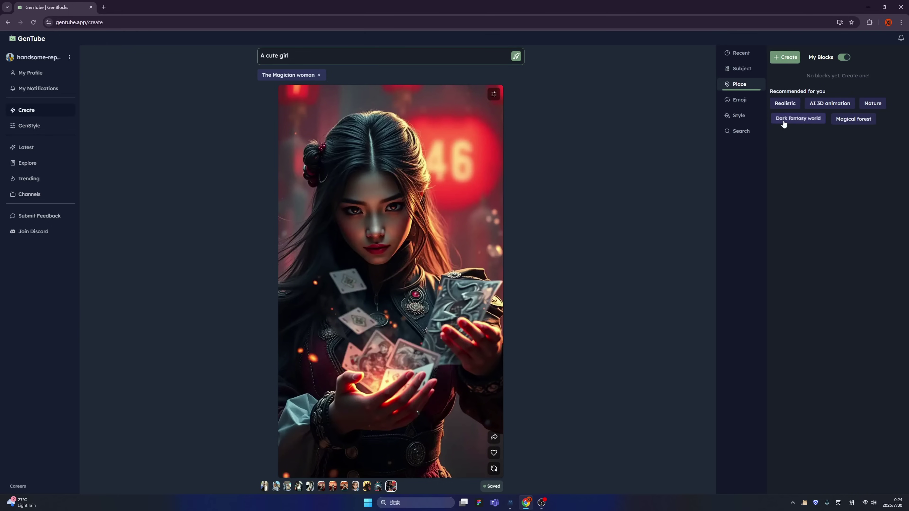
{"action": "left_click", "coordinate": [851, 122]}
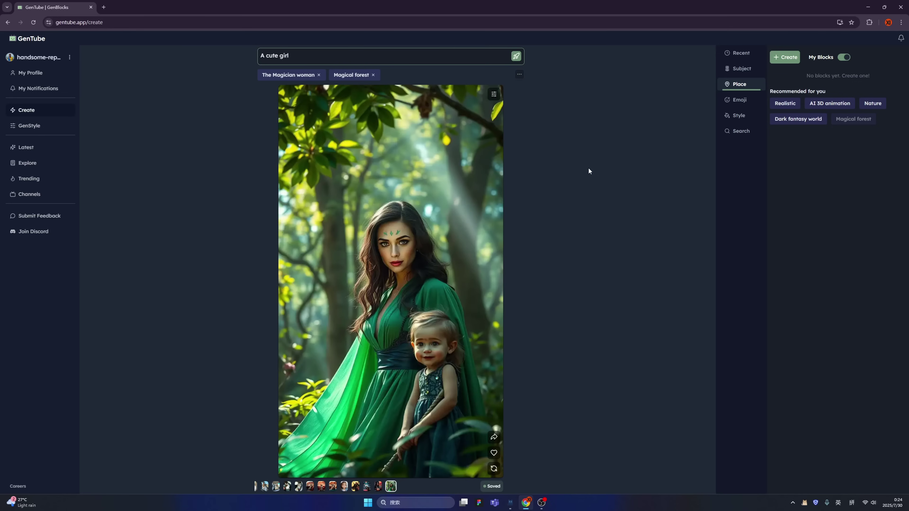
{"action": "left_click", "coordinate": [740, 100]}
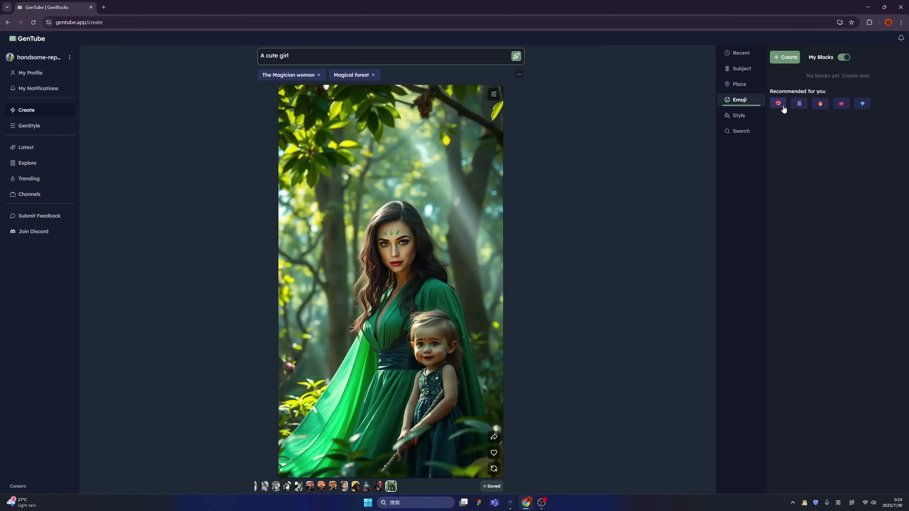
- Add the lips emoji and Photo Realistic blocks, then remove the emoji block
{"action": "left_click", "coordinate": [841, 104]}
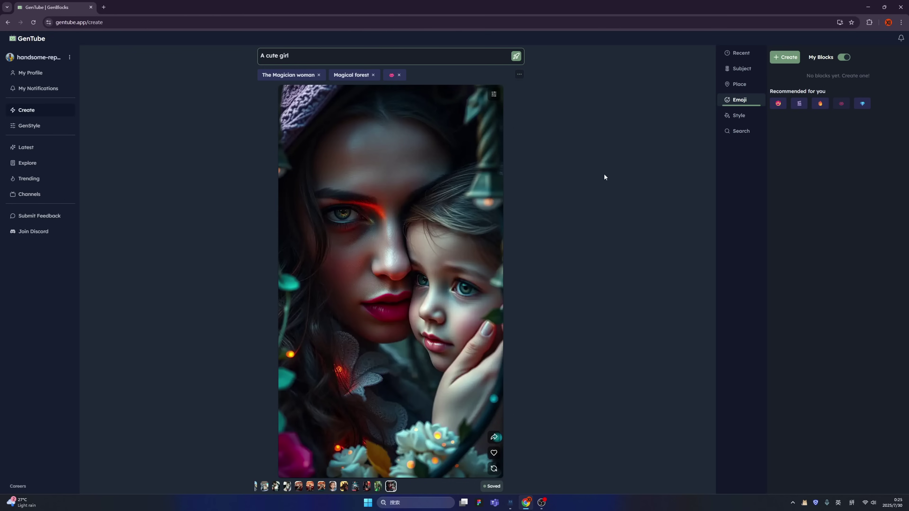
{"action": "left_click", "coordinate": [740, 121]}
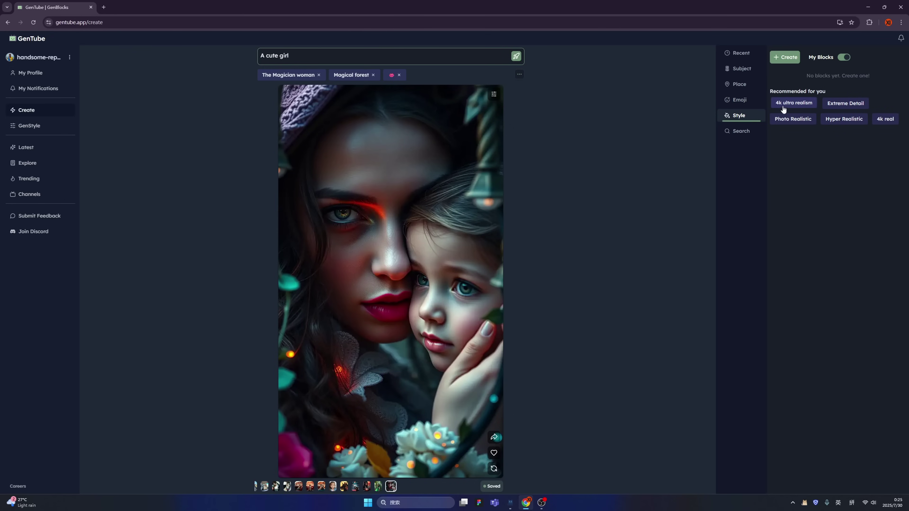
{"action": "left_click", "coordinate": [793, 119]}
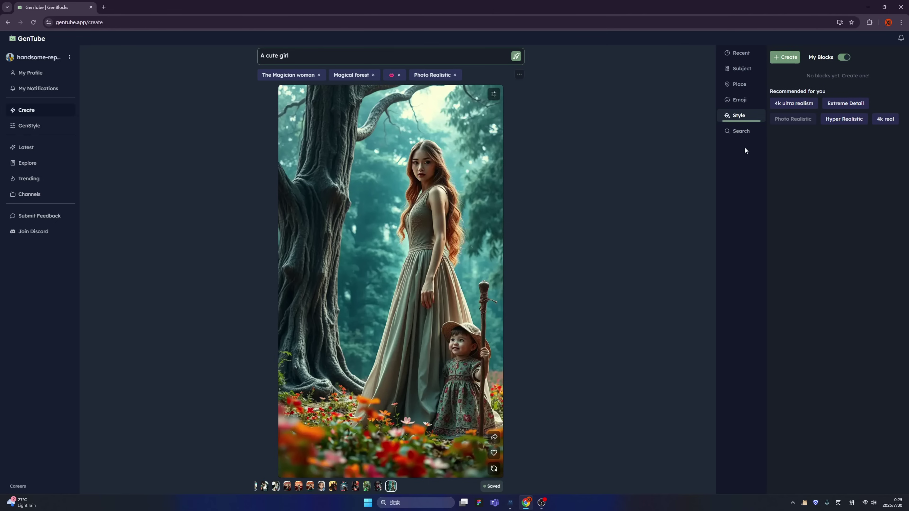
{"action": "left_click", "coordinate": [744, 135]}
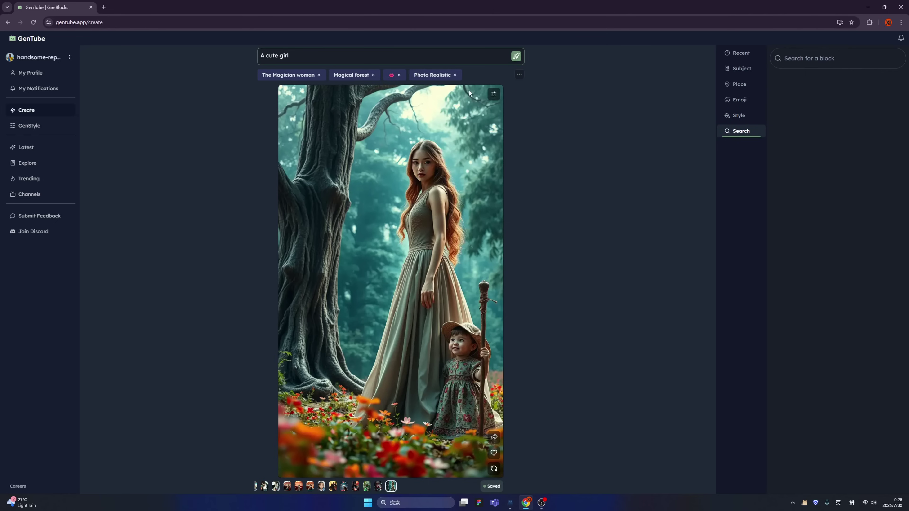
{"action": "left_click", "coordinate": [399, 75]}
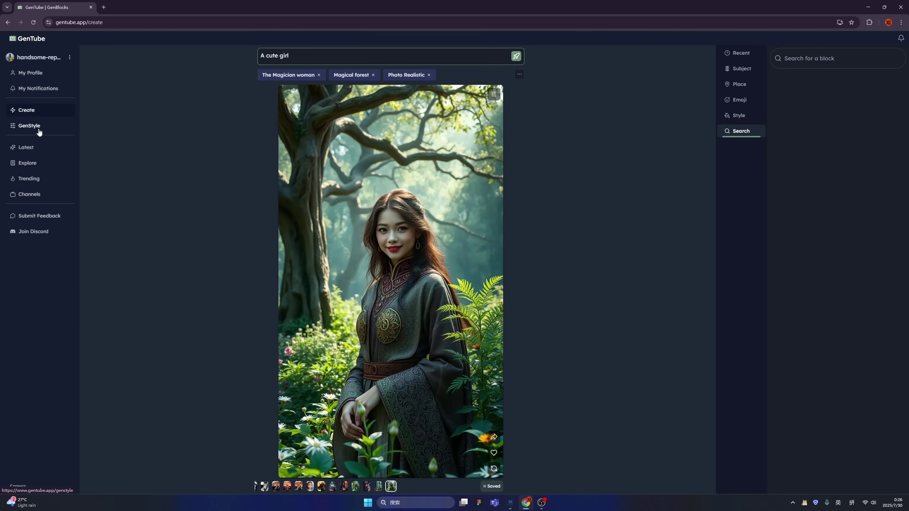
- On GenStyle, render 'A cool girl in red' in the Pixel Art style
{"action": "left_click", "coordinate": [47, 129]}
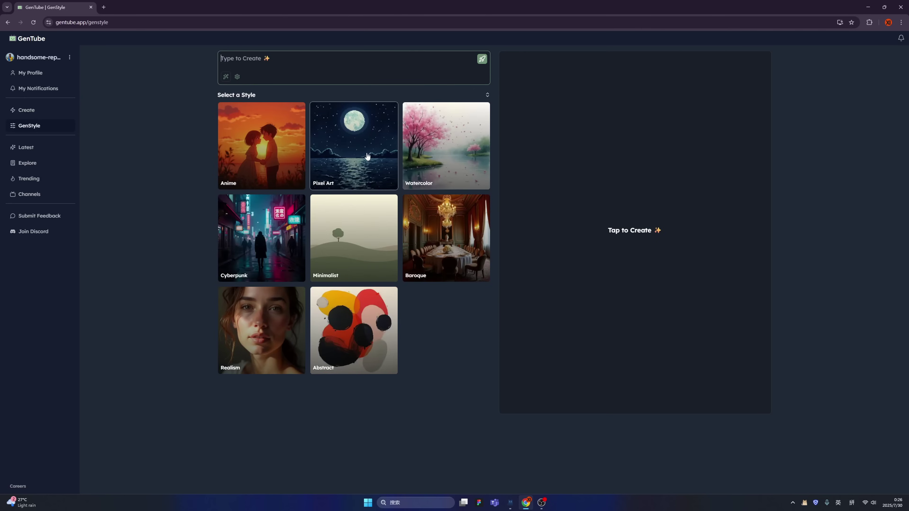
{"action": "left_click", "coordinate": [301, 64]}
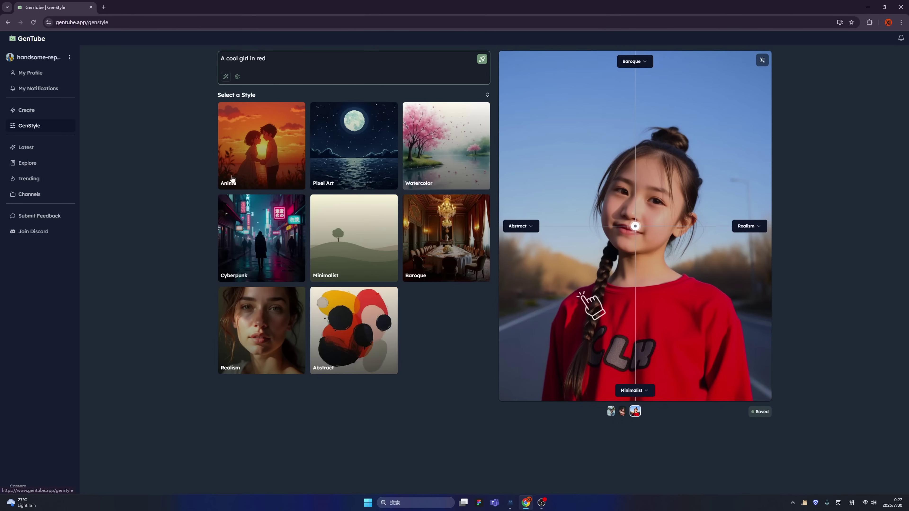
{"action": "left_click", "coordinate": [454, 308]}
{"action": "left_click", "coordinate": [362, 61]}
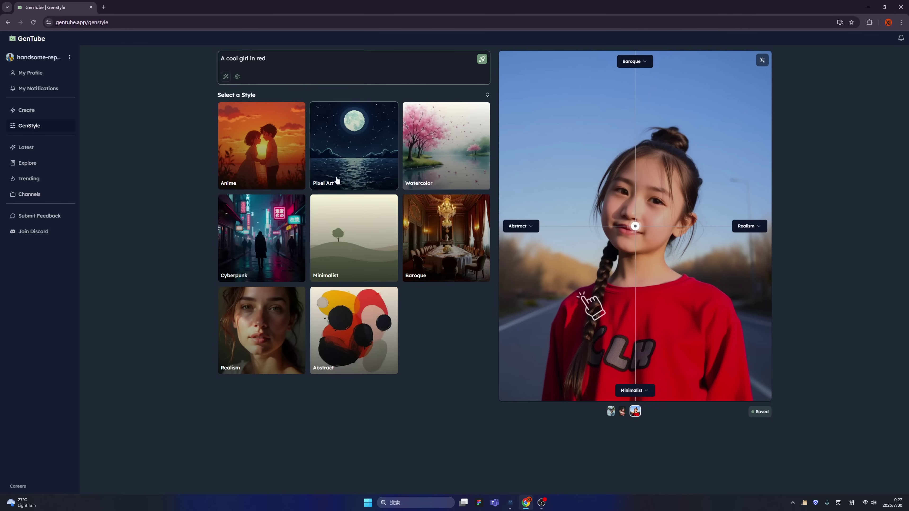
{"action": "left_click", "coordinate": [345, 176]}
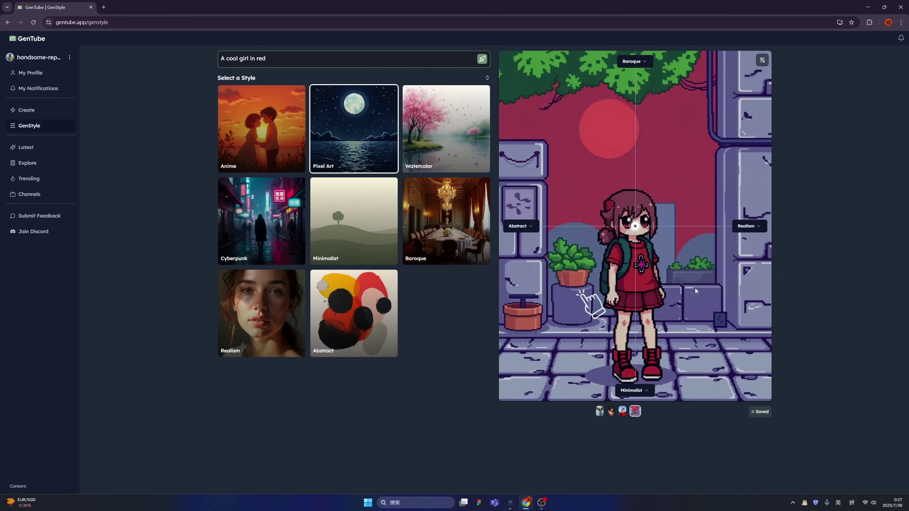
- Try the Cyberpunk style, then switch the cool girl in red to Abstract
{"action": "left_click", "coordinate": [264, 237]}
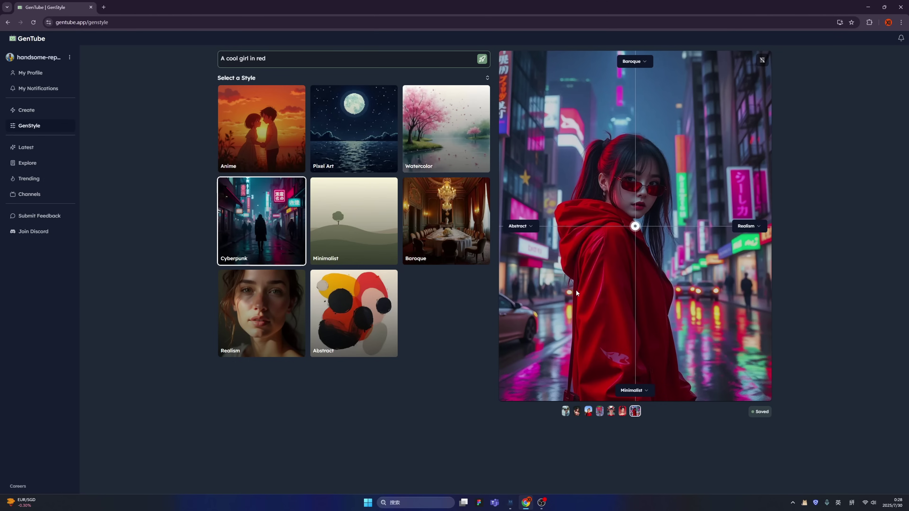
{"action": "left_click", "coordinate": [392, 324]}
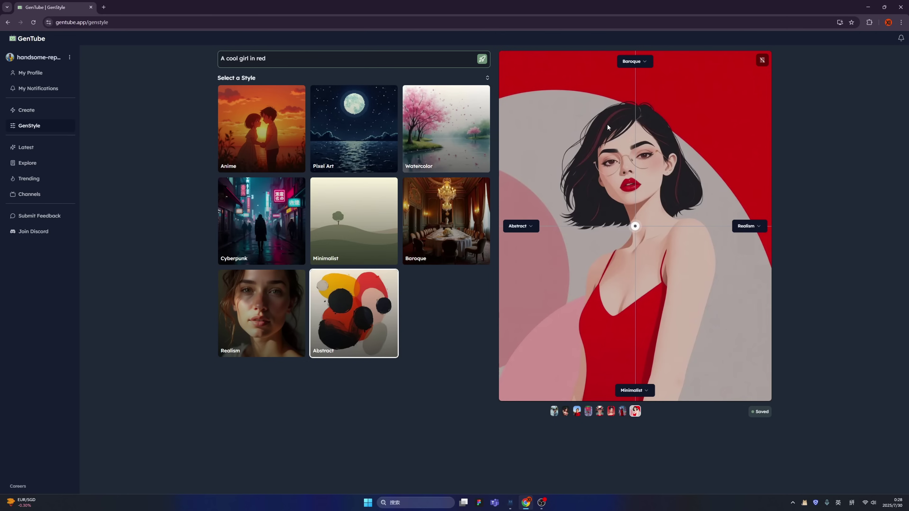
{"action": "left_click", "coordinate": [634, 61]}
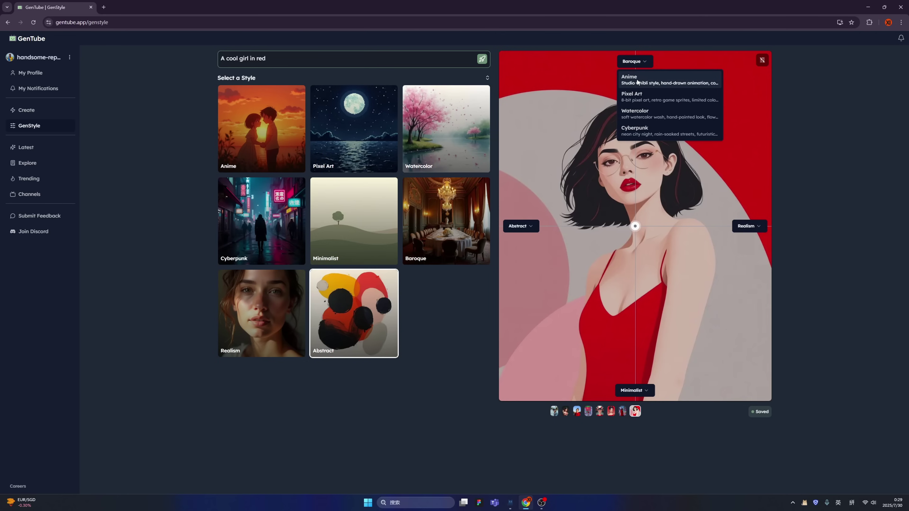
- Blend Anime (top) and Watercolor (left) styles, shifting the mix toward Anime then Watercolor
{"action": "left_click", "coordinate": [637, 82]}
{"action": "left_click", "coordinate": [522, 226]}
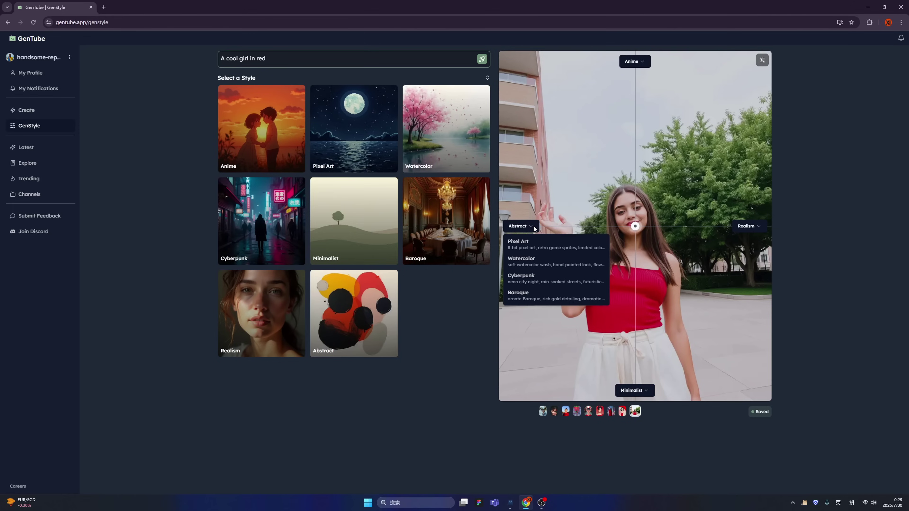
{"action": "left_click", "coordinate": [534, 265]}
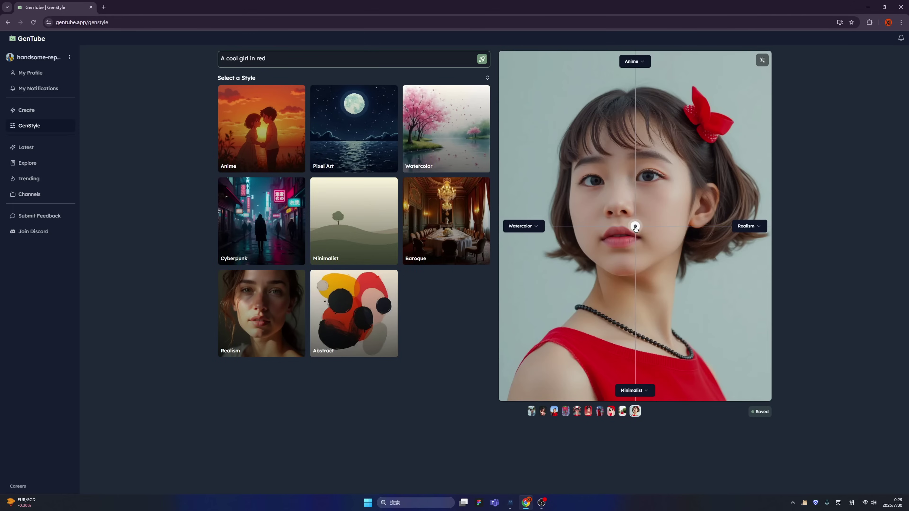
{"action": "left_click_drag", "start_coordinate": [636, 228], "coordinate": [635, 78]}
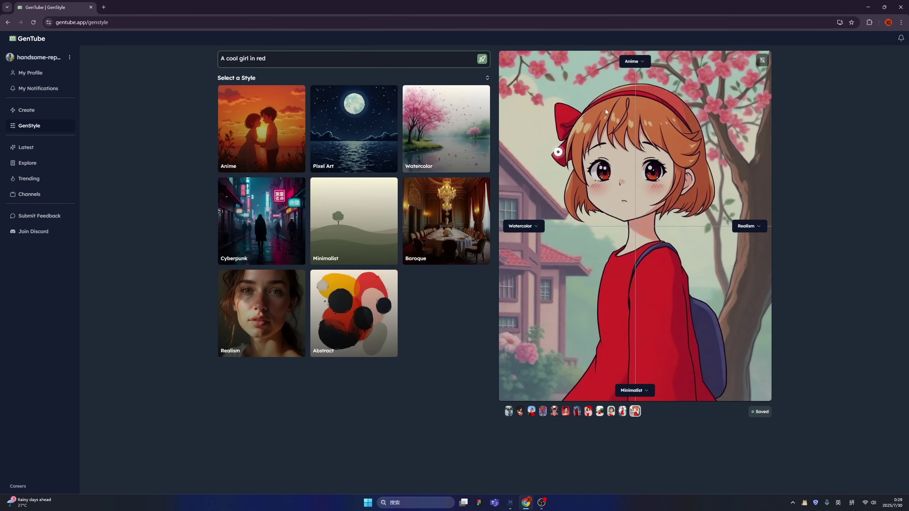
{"action": "left_click_drag", "start_coordinate": [559, 152], "coordinate": [528, 207]}
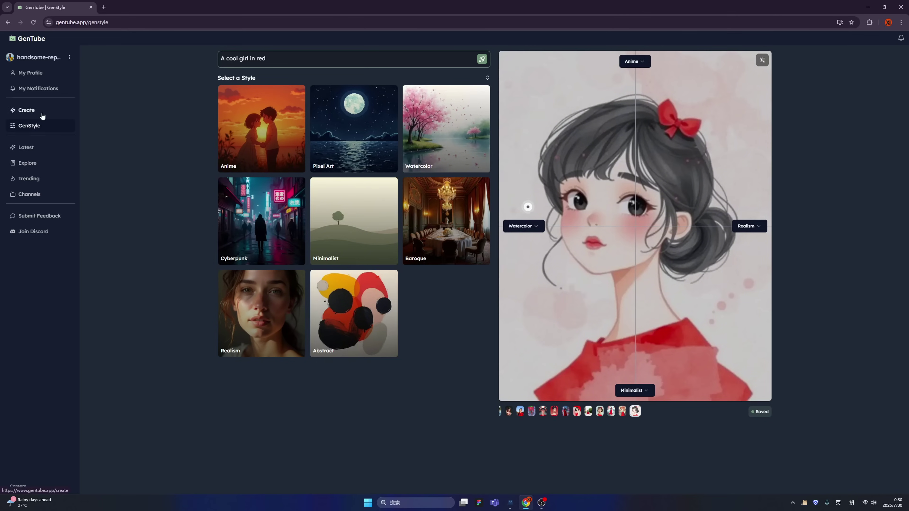
- Hide the blend overlay, return to GenStyle, and view the blue brain post in the Latest feed
{"action": "left_click", "coordinate": [763, 60]}
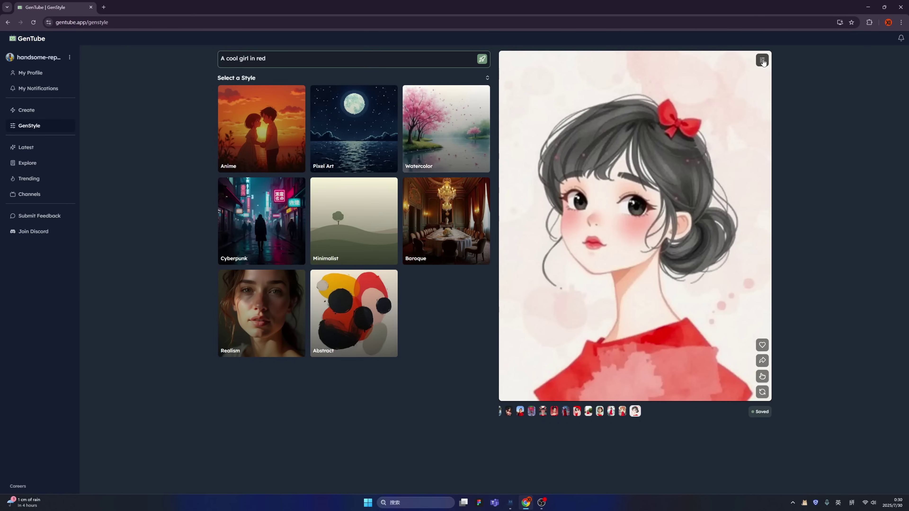
{"action": "key", "text": "alt+Left"}
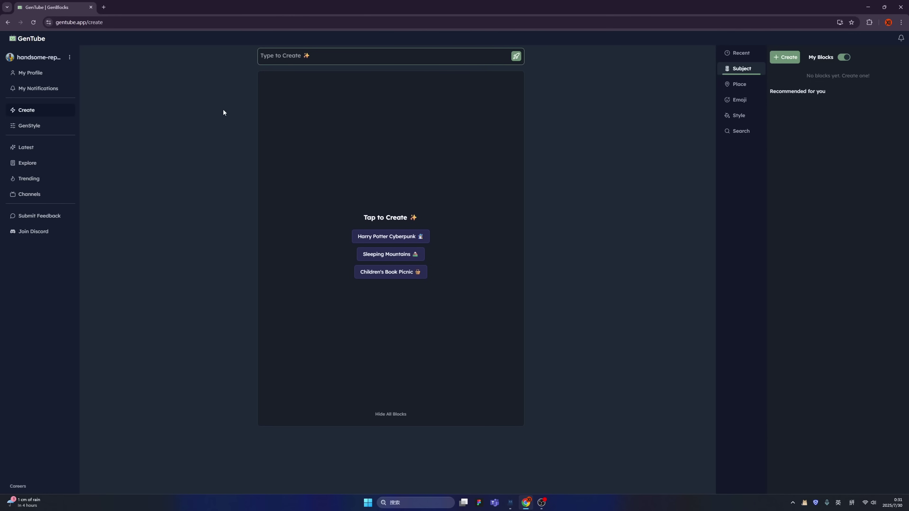
{"action": "left_click", "coordinate": [57, 127]}
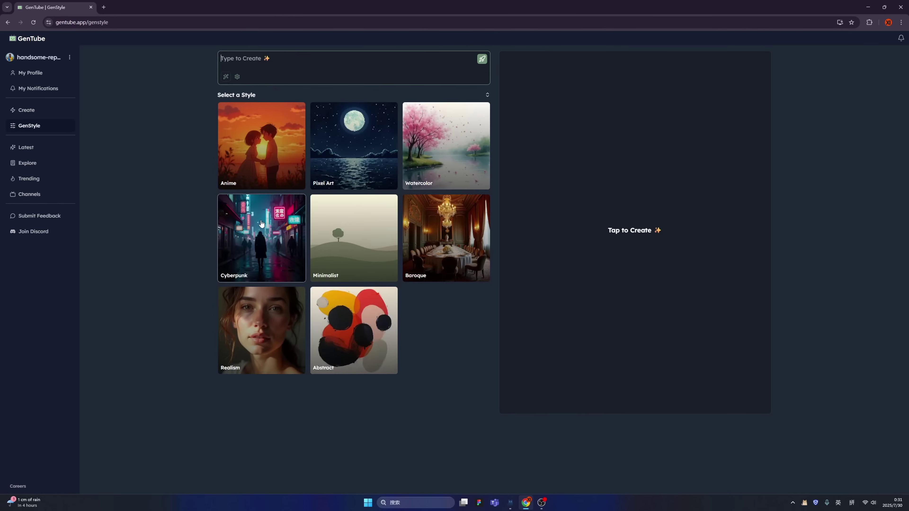
{"action": "left_click", "coordinate": [47, 151]}
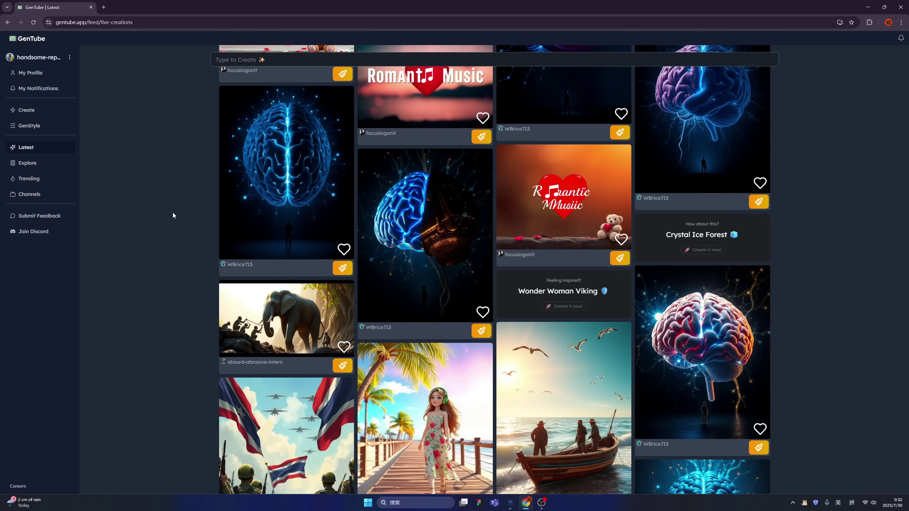
{"action": "left_click", "coordinate": [227, 212]}
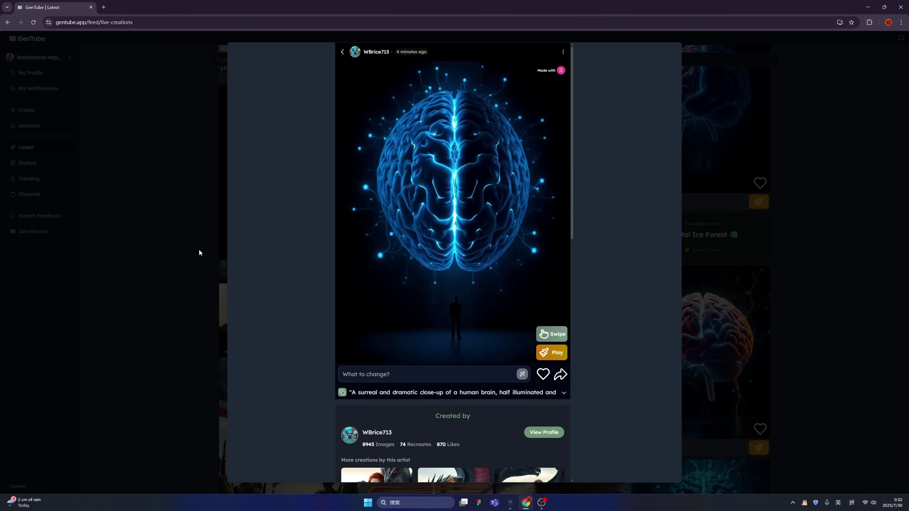
{"action": "left_click", "coordinate": [195, 257]}
- Browse the Explore and Trending feeds, then open the Minal channel from Channels
{"action": "left_click", "coordinate": [36, 166]}
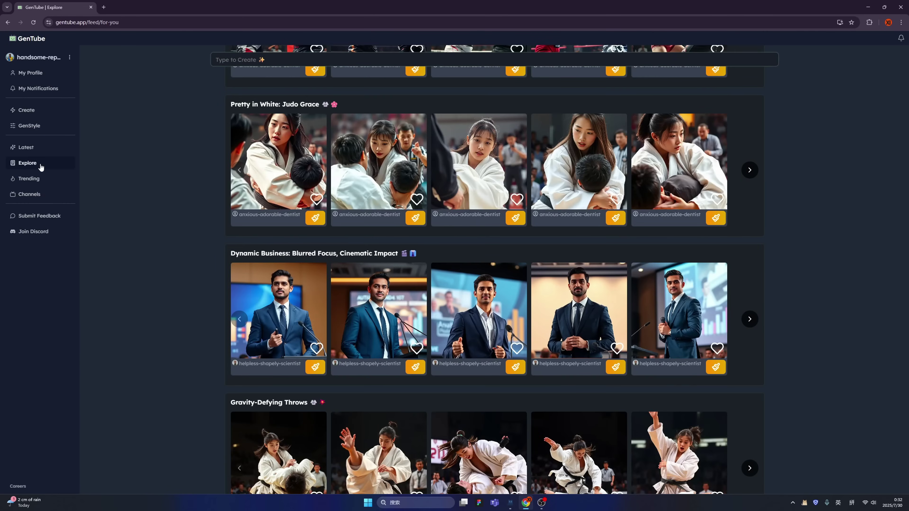
{"action": "left_click", "coordinate": [34, 179]}
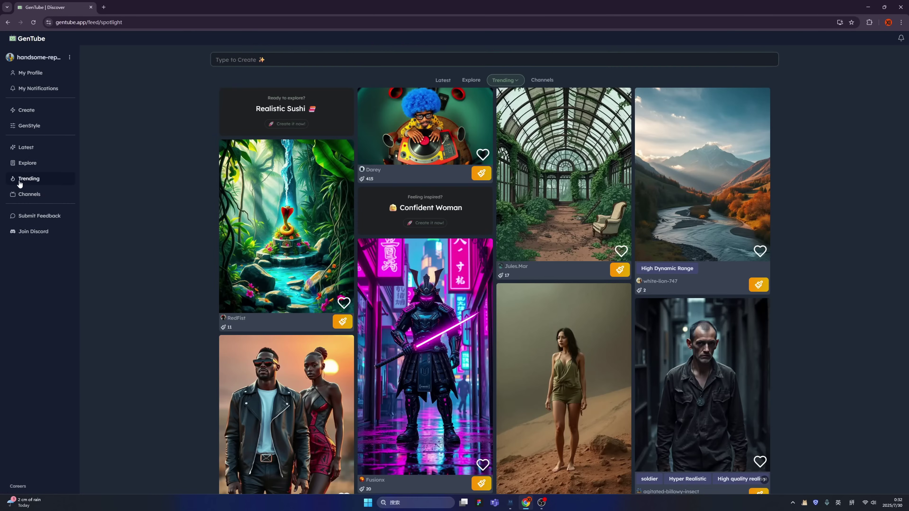
{"action": "left_click", "coordinate": [32, 194]}
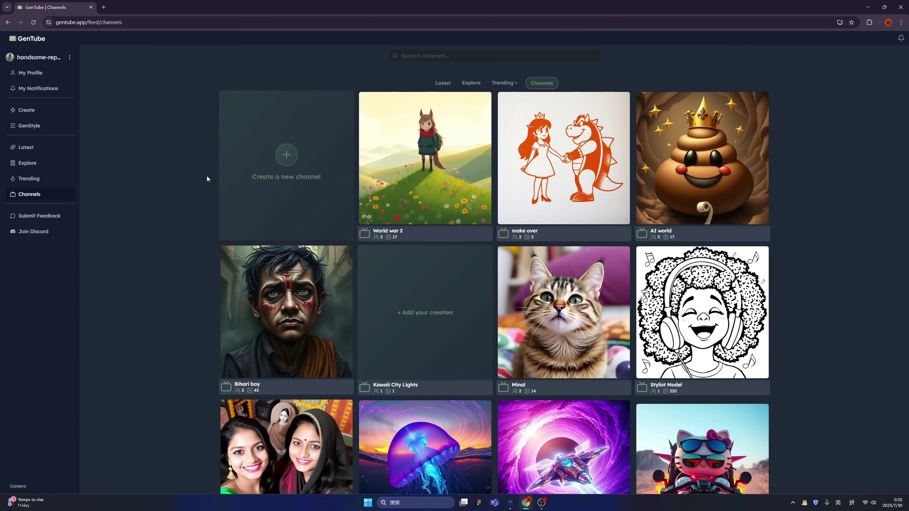
{"action": "left_click", "coordinate": [297, 175]}
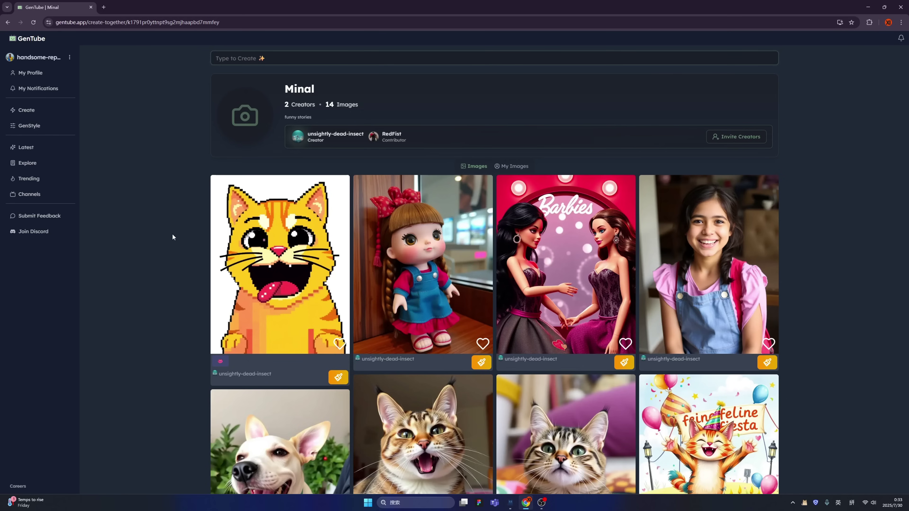